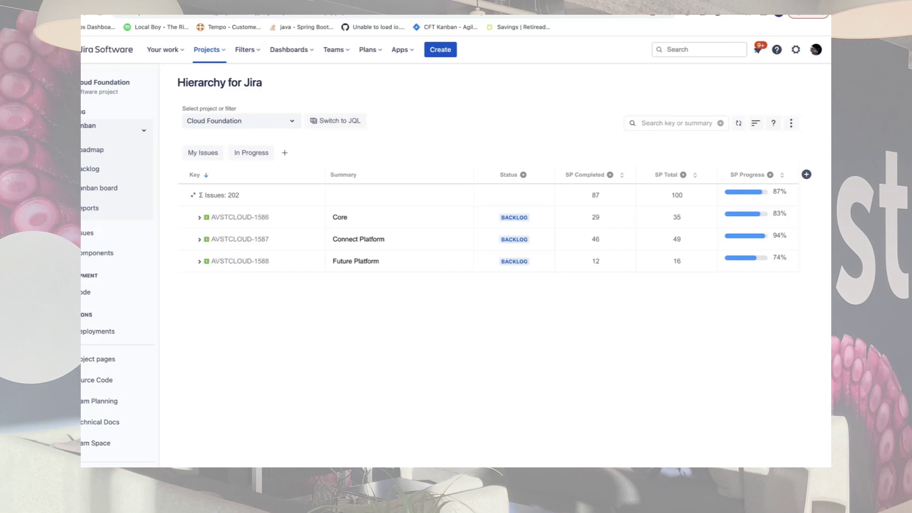
pyautogui.click(199, 218)
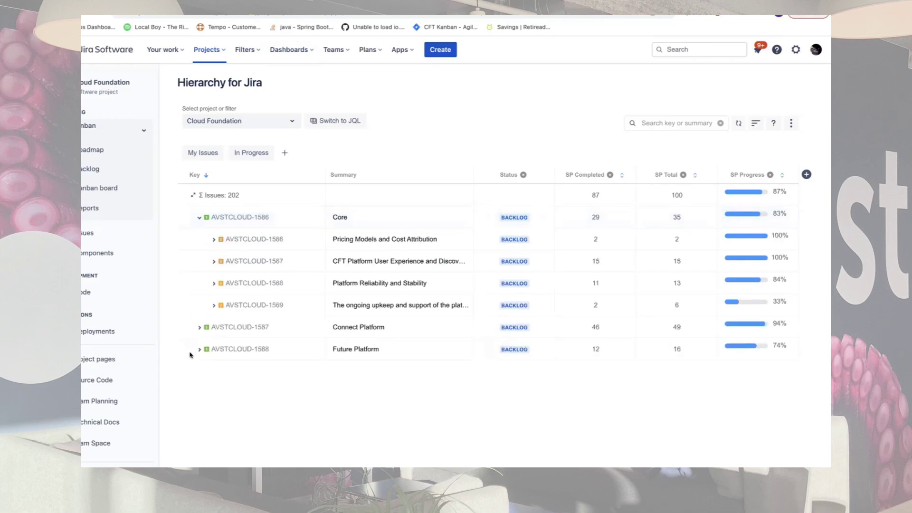
pyautogui.click(199, 327)
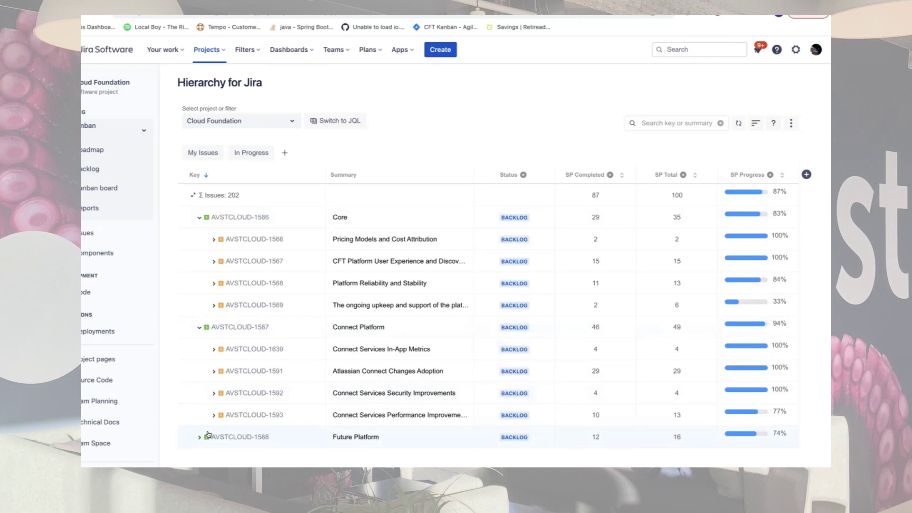
pyautogui.click(200, 217)
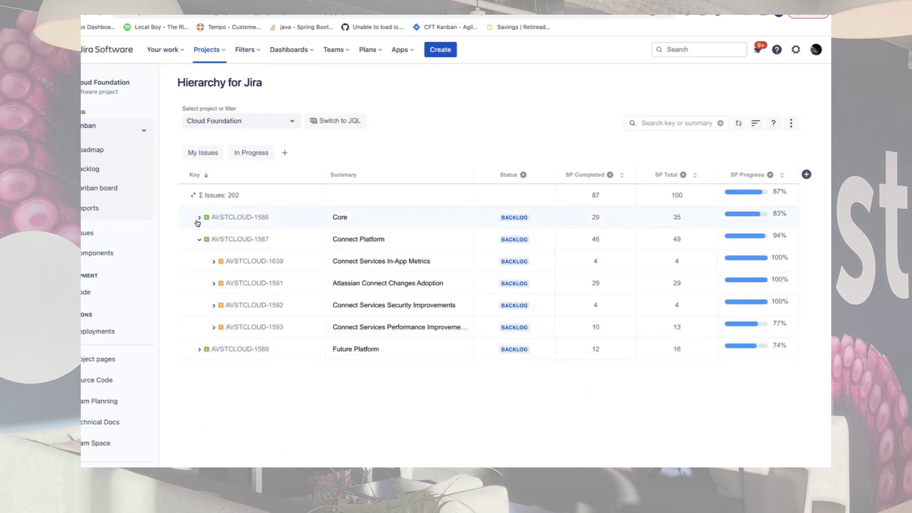
pyautogui.click(198, 239)
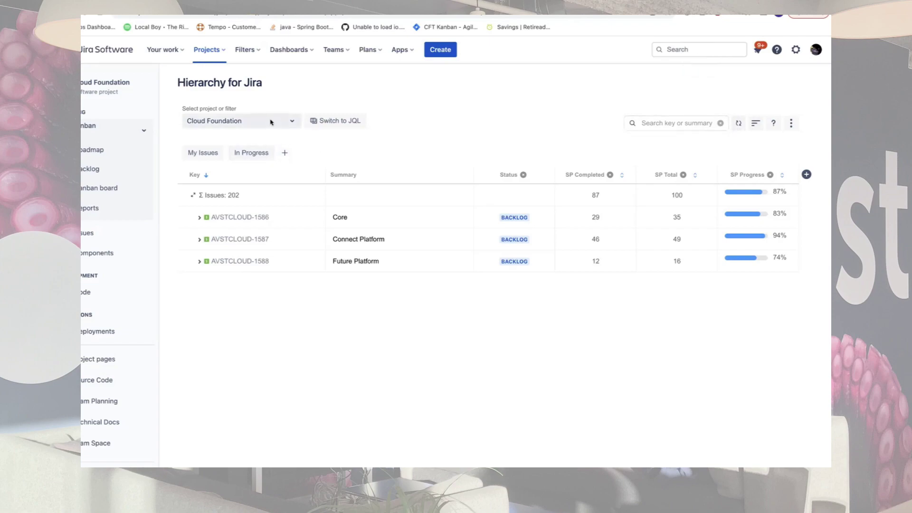
pyautogui.click(271, 122)
pyautogui.click(327, 91)
# - Expand AVSTCLOUD-1586 Core to show its four child issues (29 of 35 points, 83%)
pyautogui.click(199, 218)
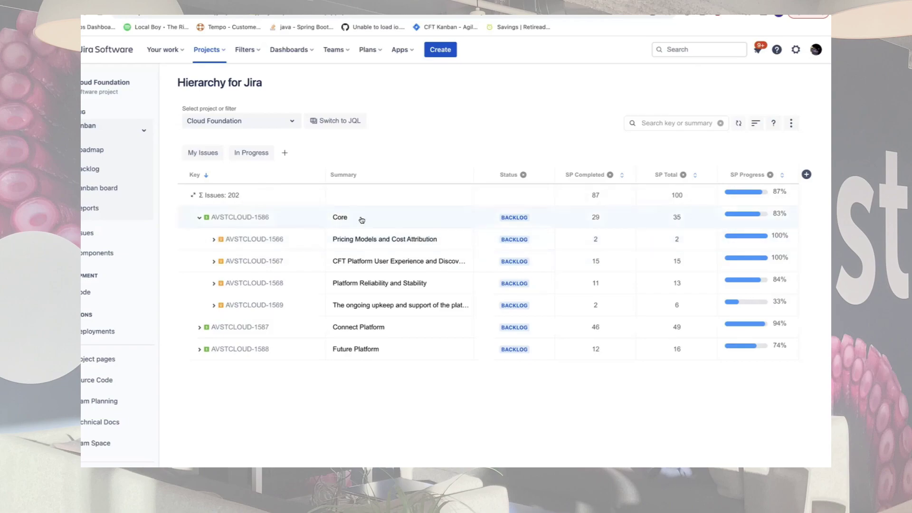
pyautogui.click(214, 239)
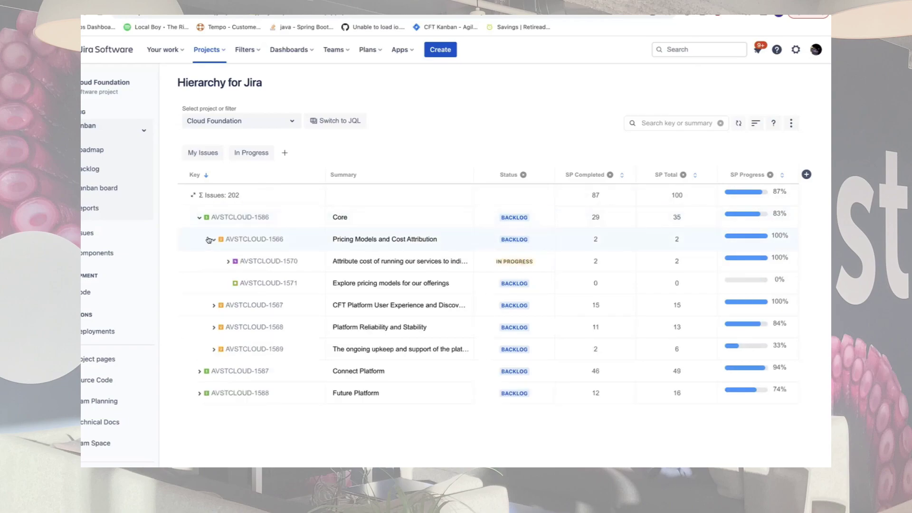
pyautogui.click(228, 261)
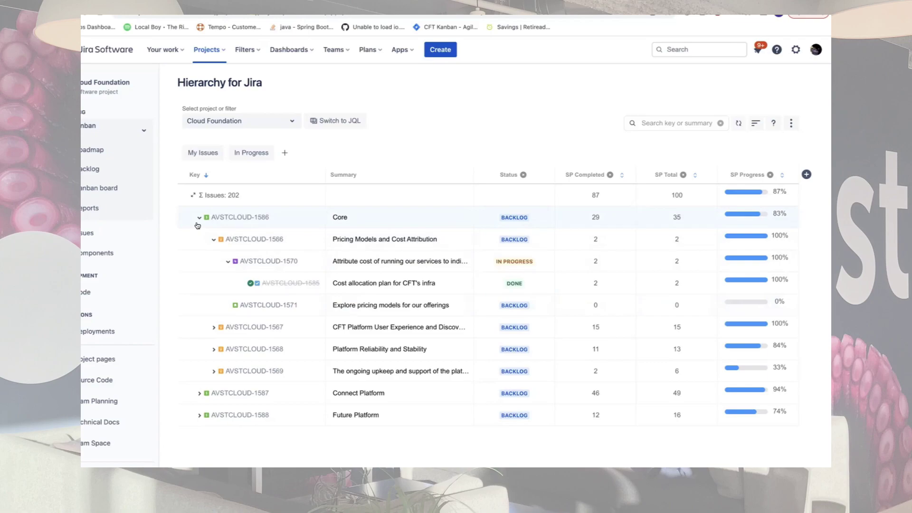
pyautogui.click(192, 195)
pyautogui.scroll(-2, 198, 201)
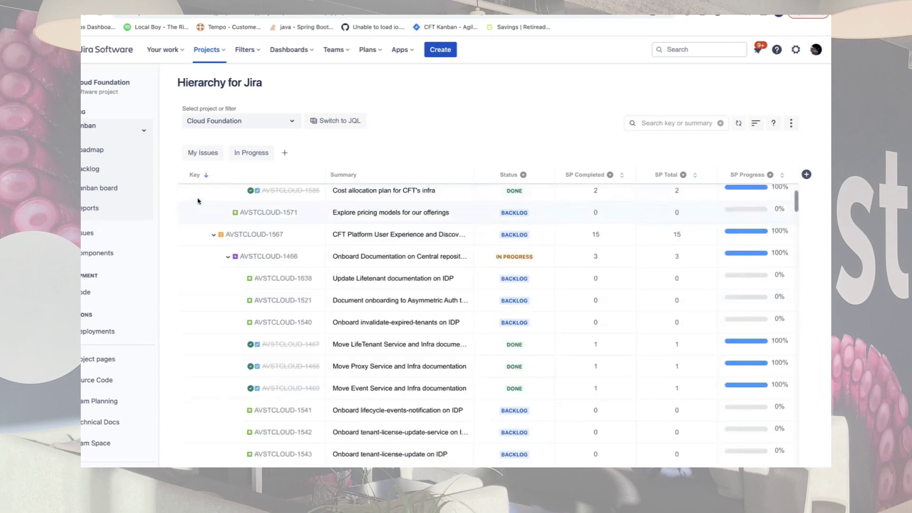
pyautogui.scroll(-10, 199, 201)
pyautogui.scroll(-10, 289, 310)
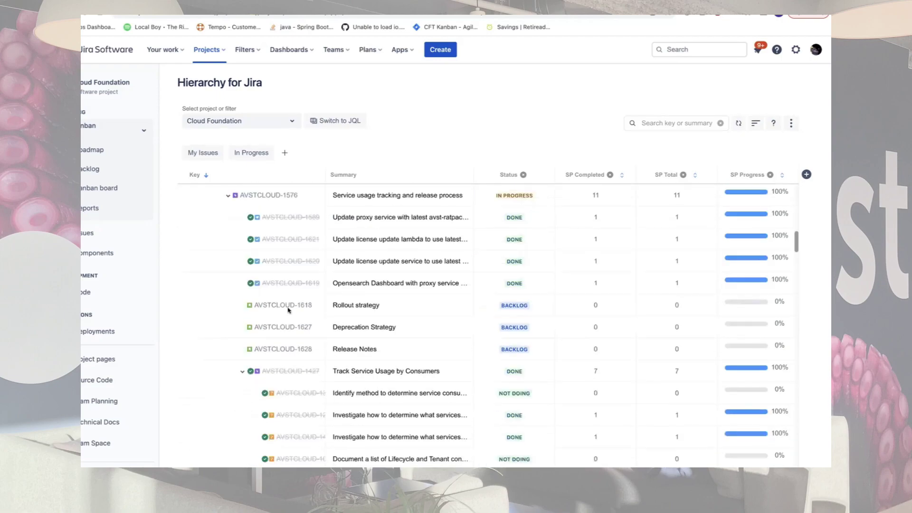
pyautogui.scroll(-10, 289, 310)
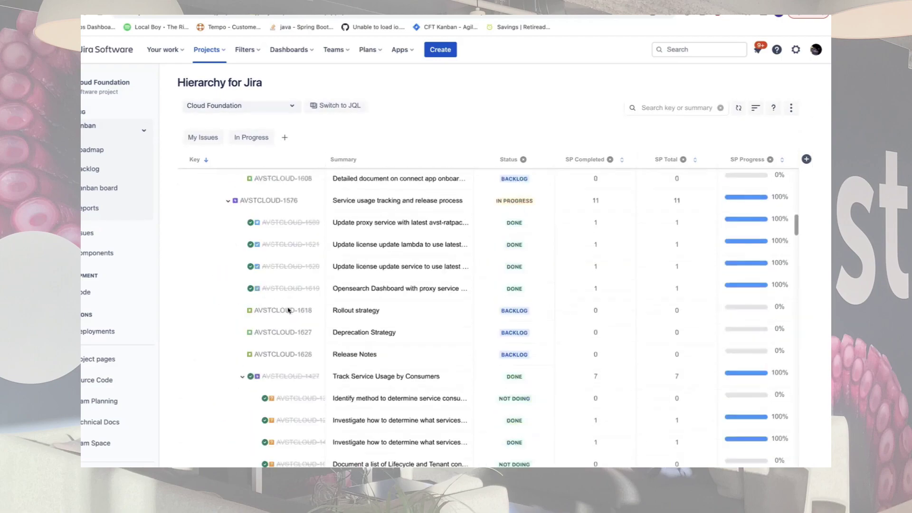
pyautogui.scroll(10, 288, 309)
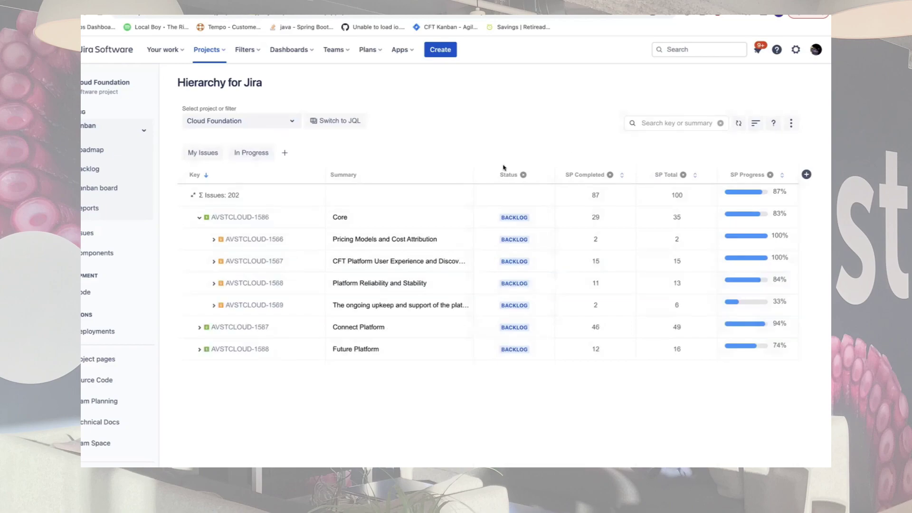
# - Collapse Core and review the My Issues and In Progress quick filters
pyautogui.click(198, 217)
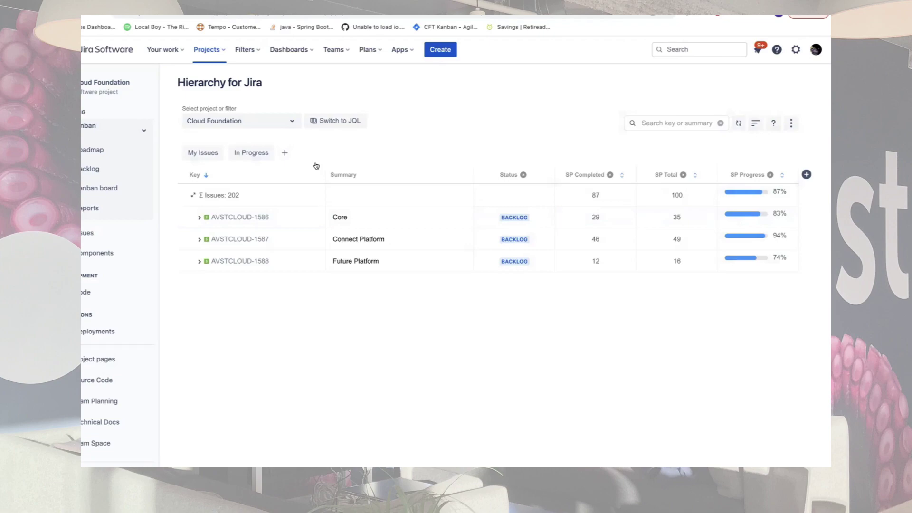
pyautogui.click(285, 153)
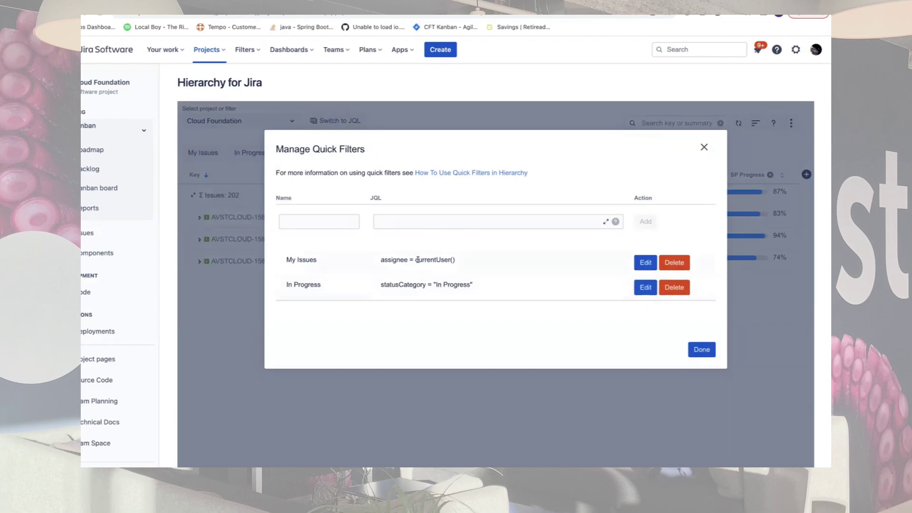
# - Apply the My Issues quick filter to show 56 issues, then open tree configuration
pyautogui.click(701, 350)
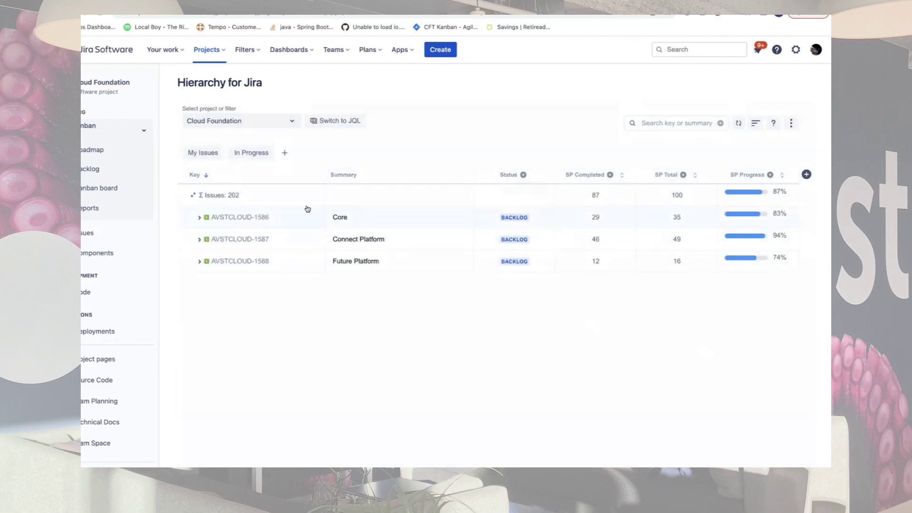
pyautogui.click(200, 153)
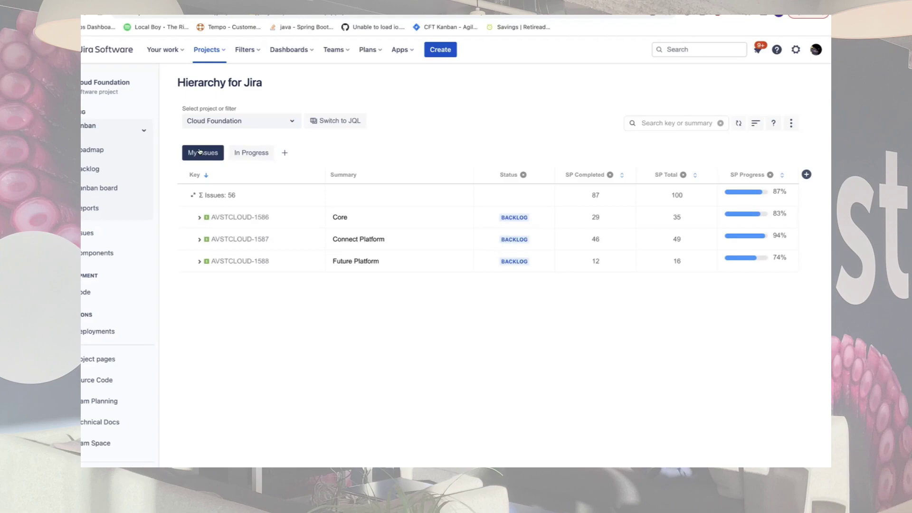
pyautogui.click(756, 124)
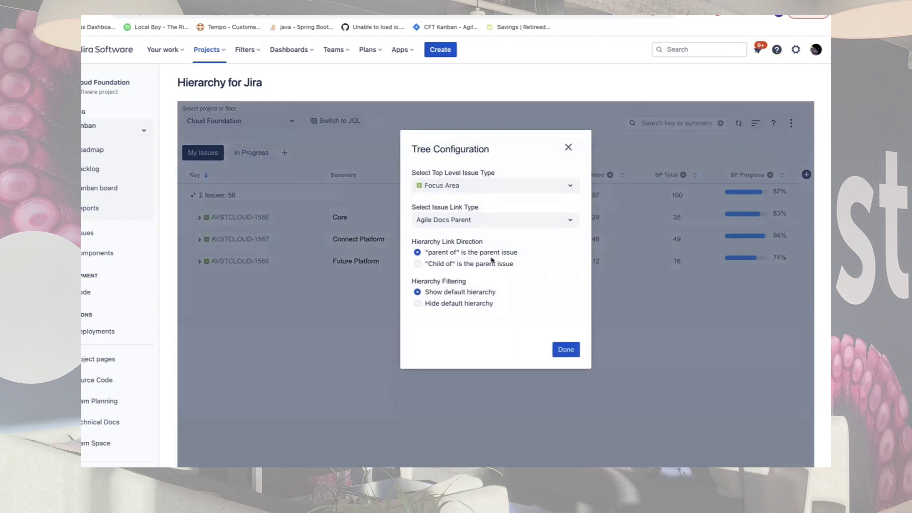
# - Review the top-level issue type options, keeping Focus Area, and close Tree Configuration unchanged
pyautogui.click(542, 181)
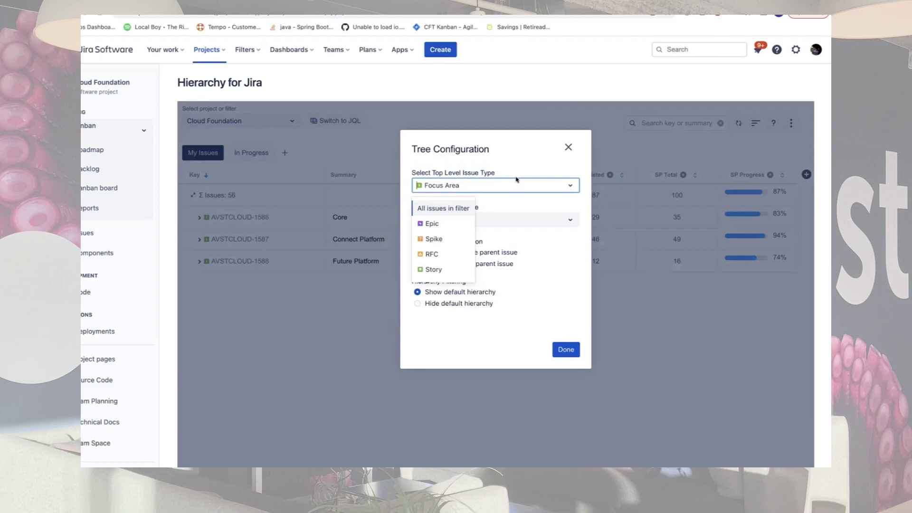
pyautogui.scroll(-1, 461, 279)
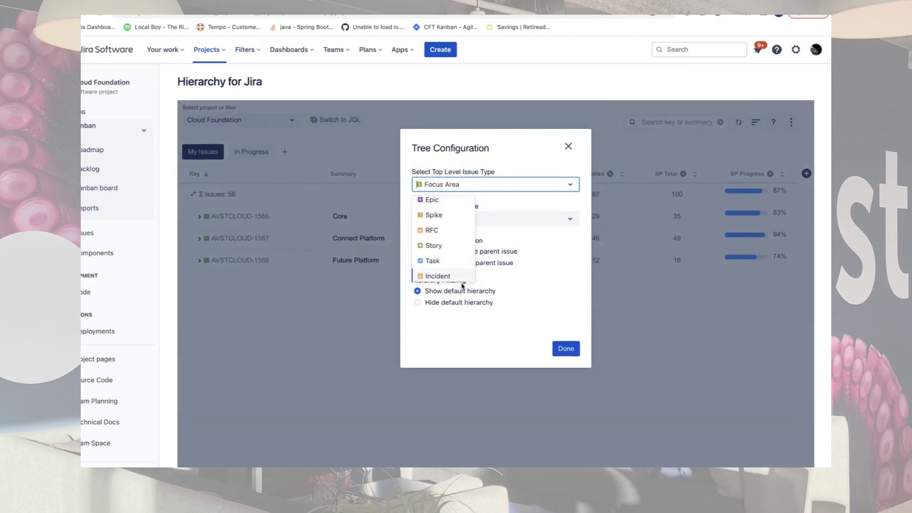
pyautogui.scroll(-1, 460, 256)
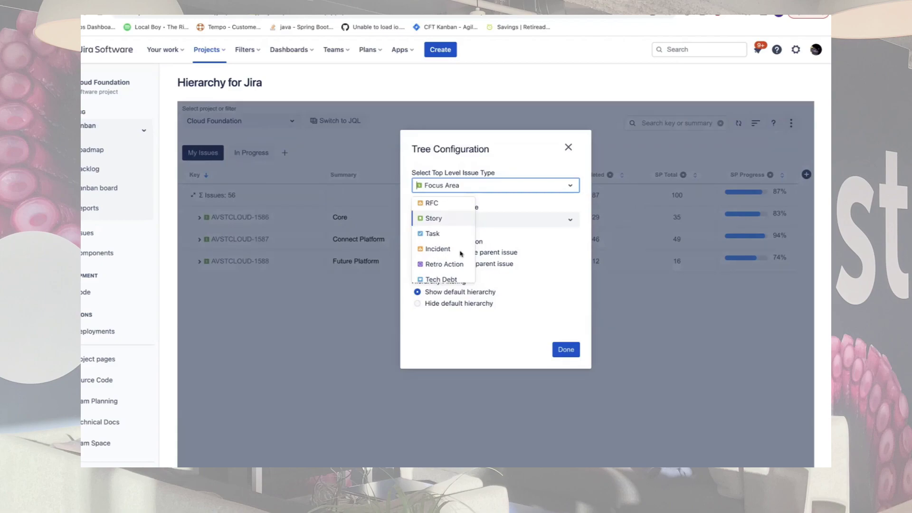
pyautogui.scroll(2, 461, 254)
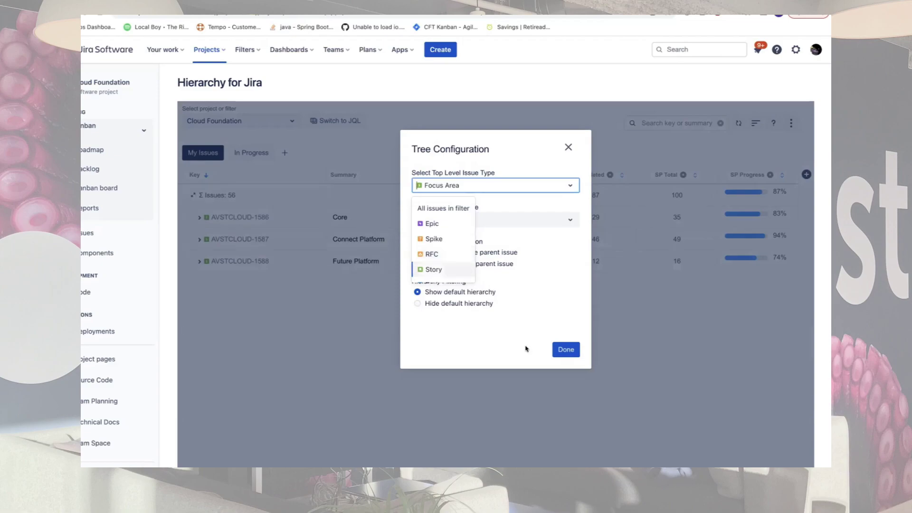
pyautogui.click(568, 147)
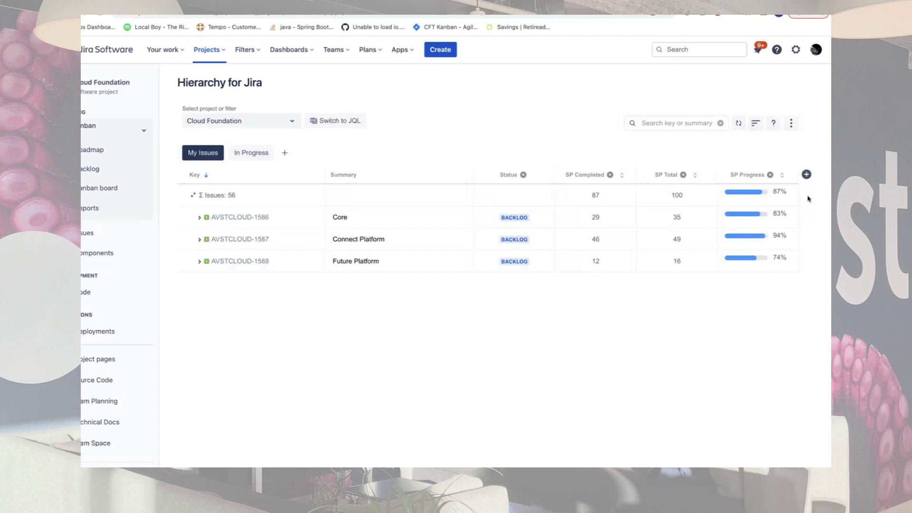
pyautogui.click(807, 174)
pyautogui.scroll(-2, 678, 231)
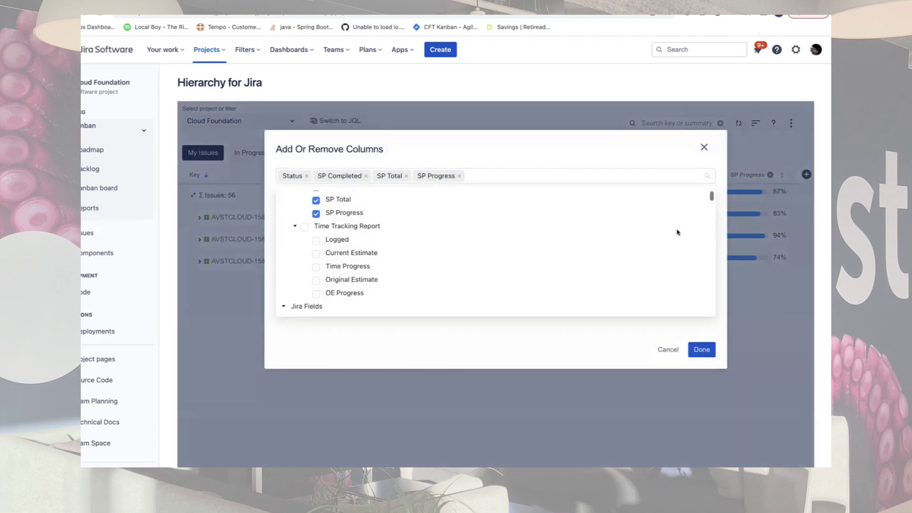
pyautogui.scroll(2, 678, 232)
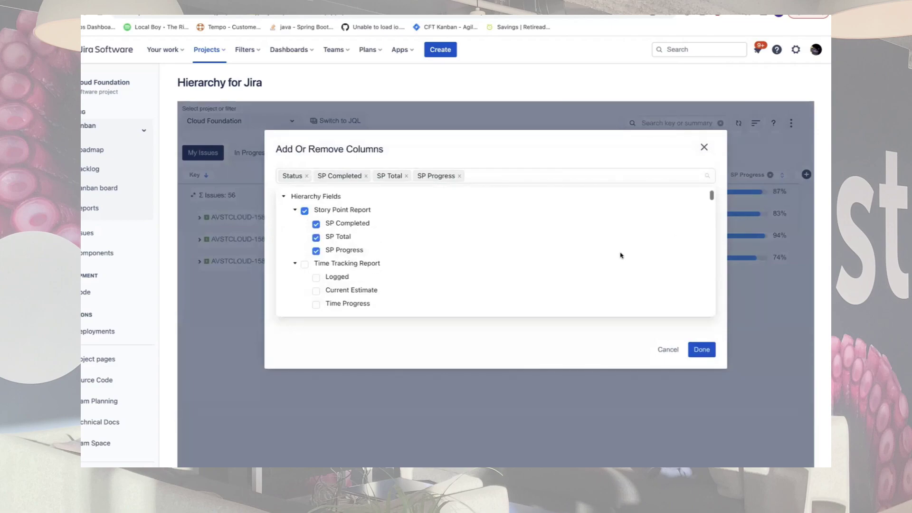
pyautogui.scroll(-5, 554, 270)
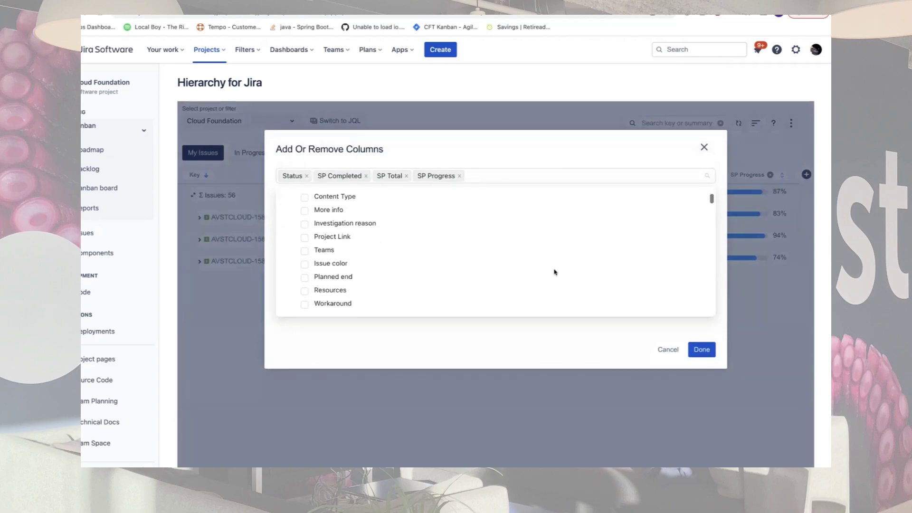
pyautogui.scroll(-8, 554, 271)
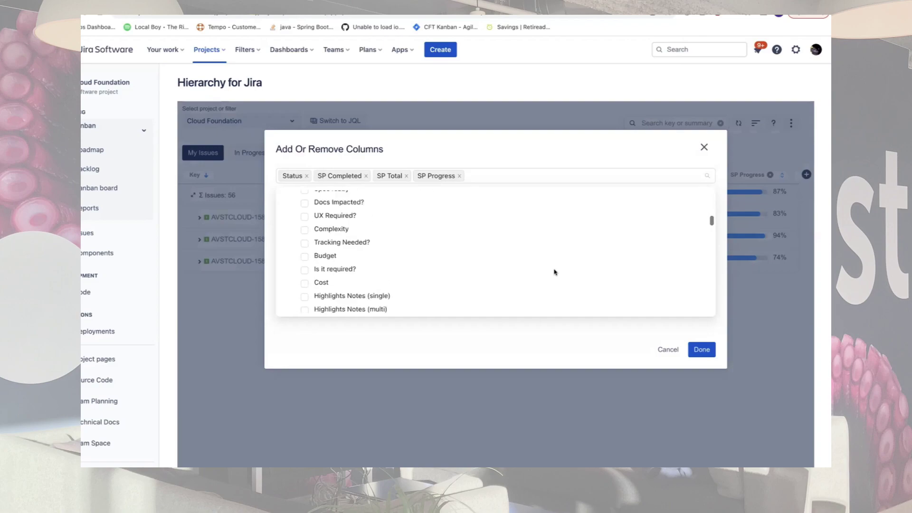
pyautogui.scroll(-10, 554, 272)
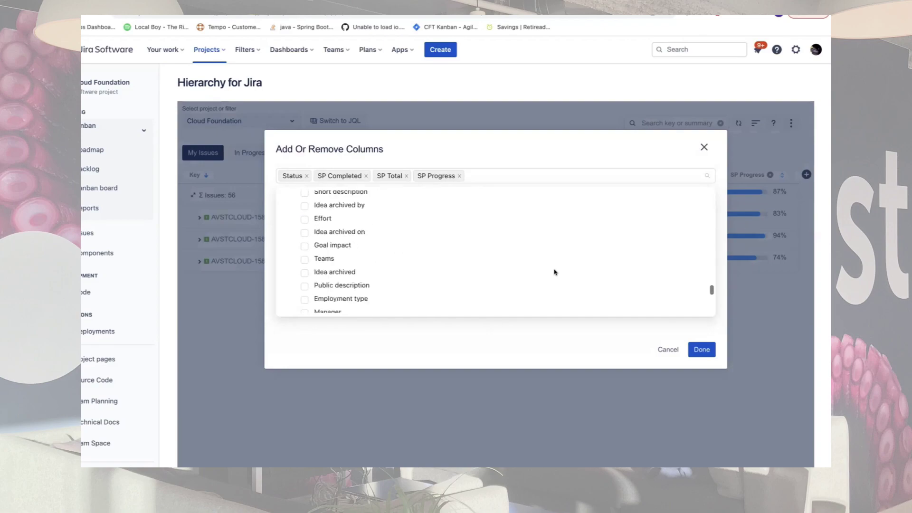
pyautogui.scroll(20, 554, 271)
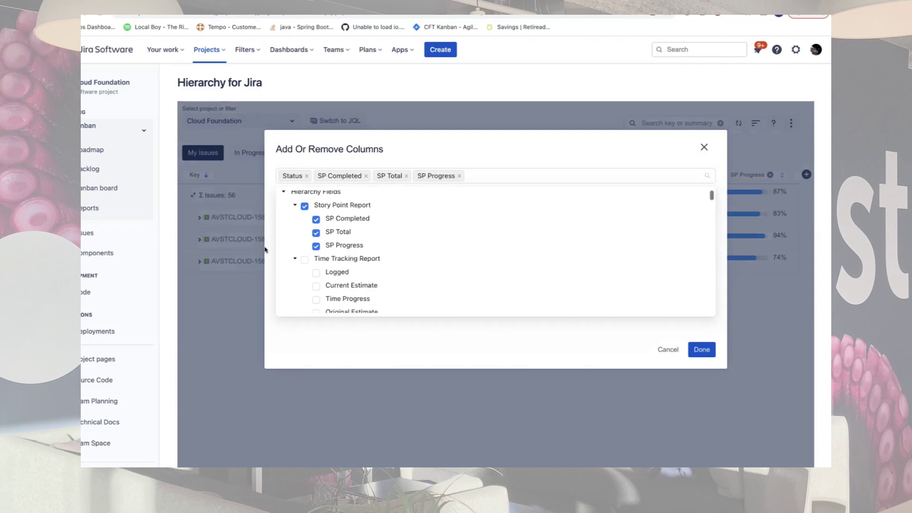
pyautogui.scroll(-2, 431, 277)
pyautogui.scroll(-3, 471, 269)
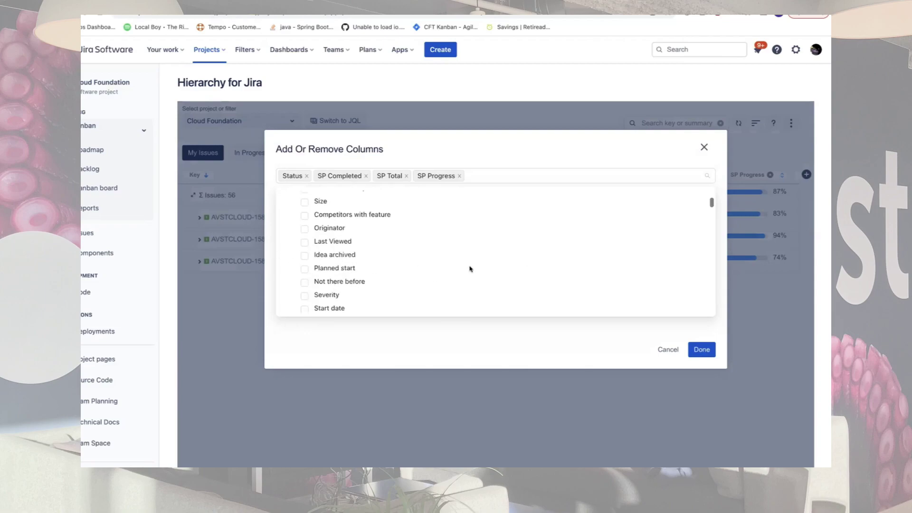
pyautogui.scroll(10, 471, 268)
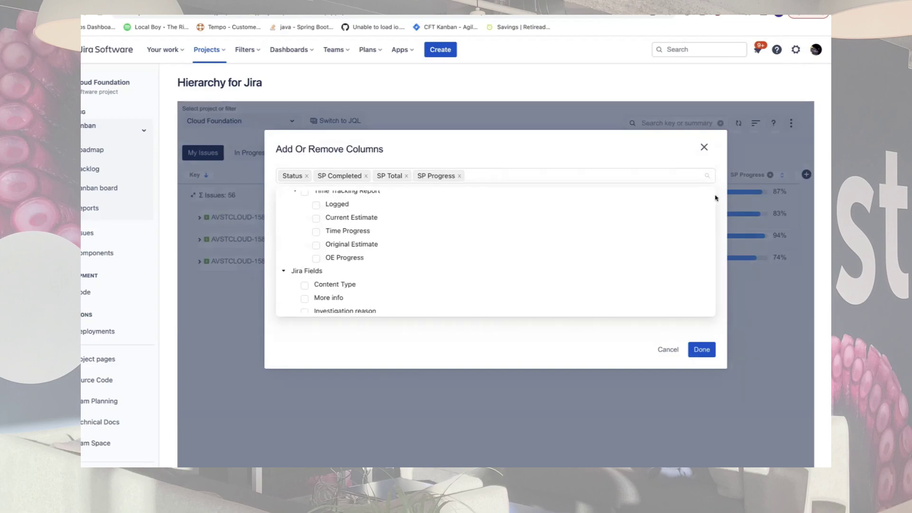
pyautogui.click(704, 147)
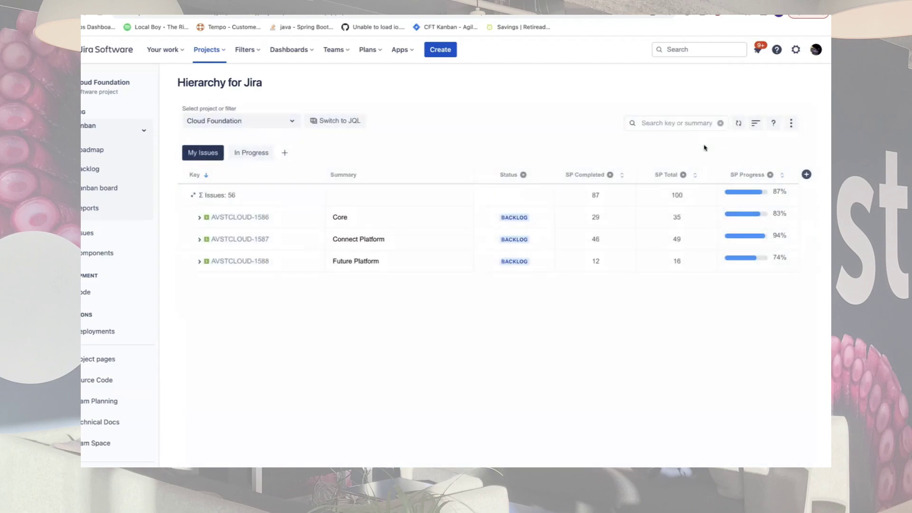